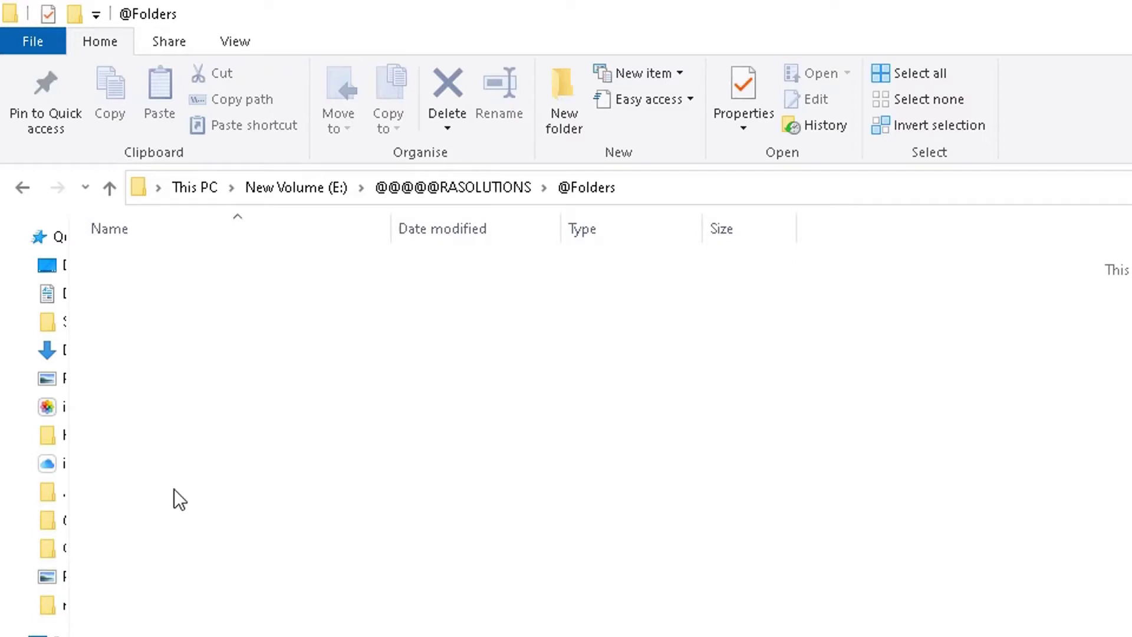
pyautogui.rightClick(210, 332)
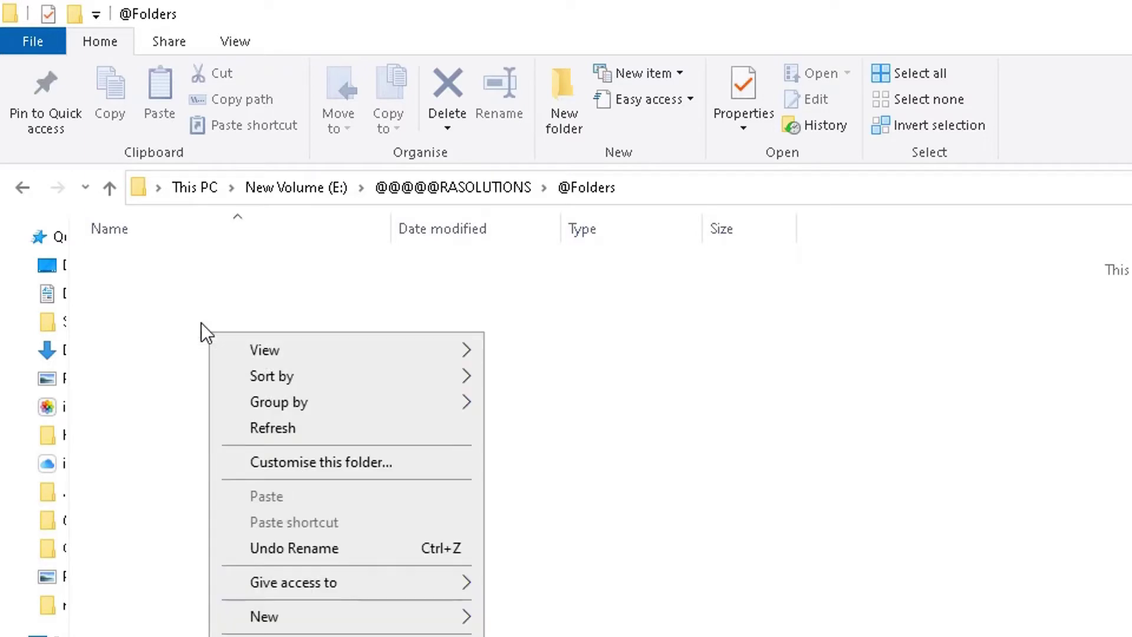
pyautogui.click(136, 299)
pyautogui.rightClick(135, 299)
pyautogui.moveTo(319, 582)
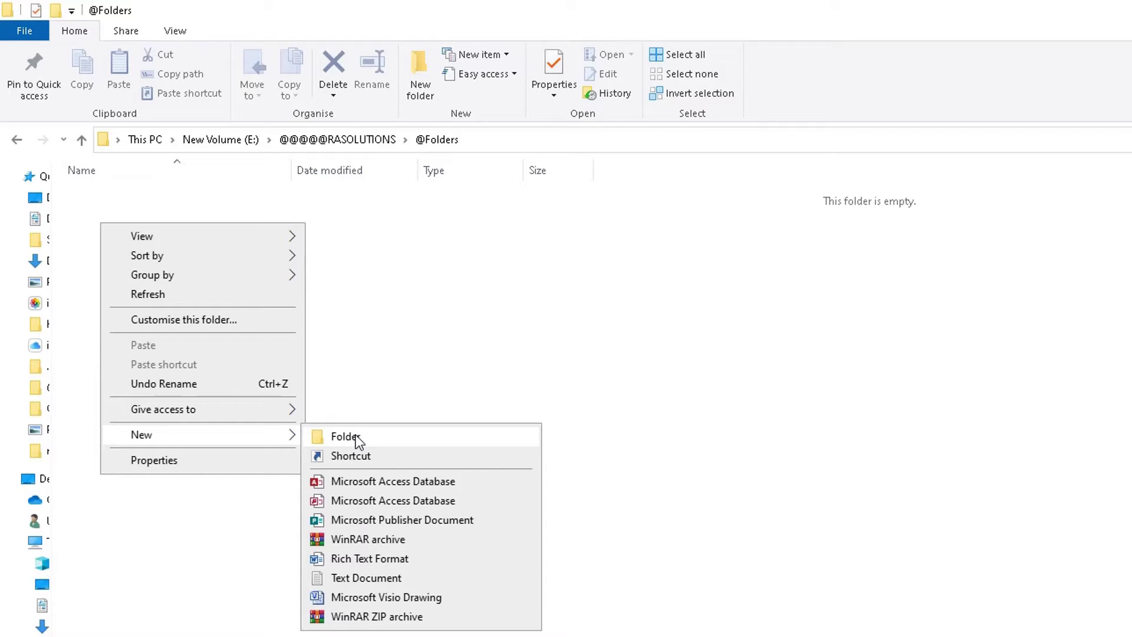
pyautogui.click(351, 442)
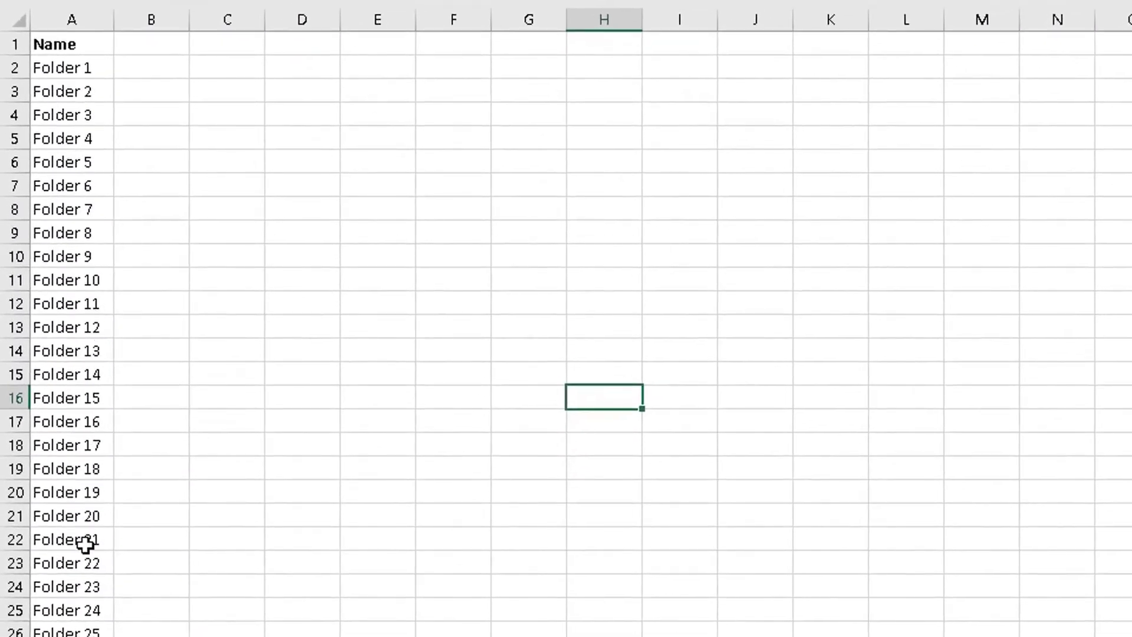
# Scroll down through column A's Folder 1–100 name list in Excel.
pyautogui.scroll(-2, 65, 591)
pyautogui.scroll(-12, 81, 572)
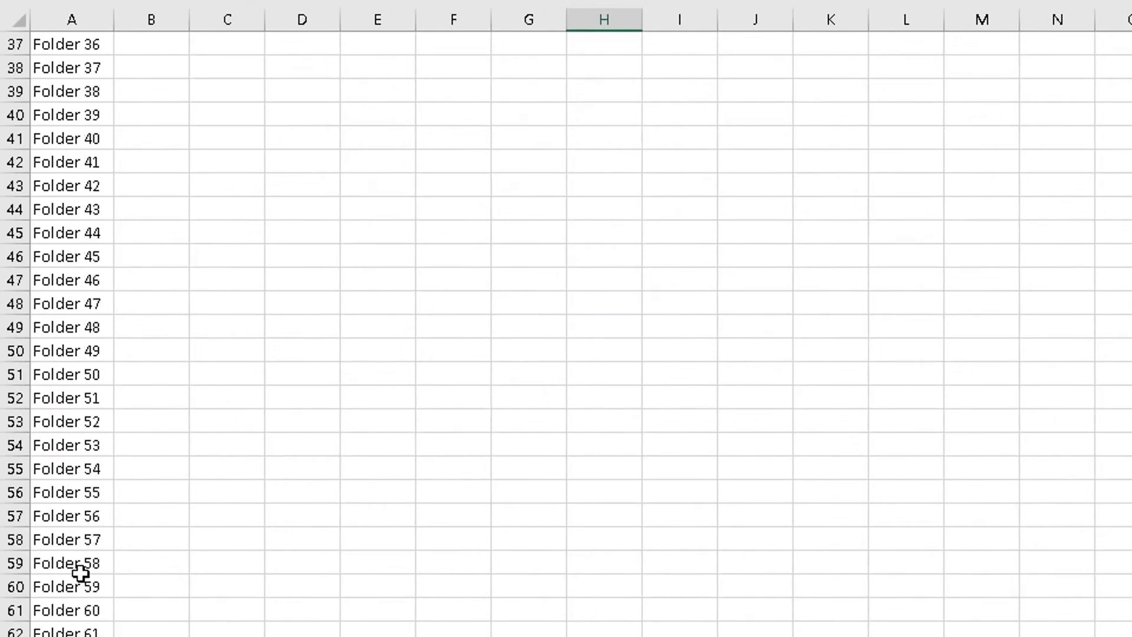
pyautogui.scroll(-9, 80, 572)
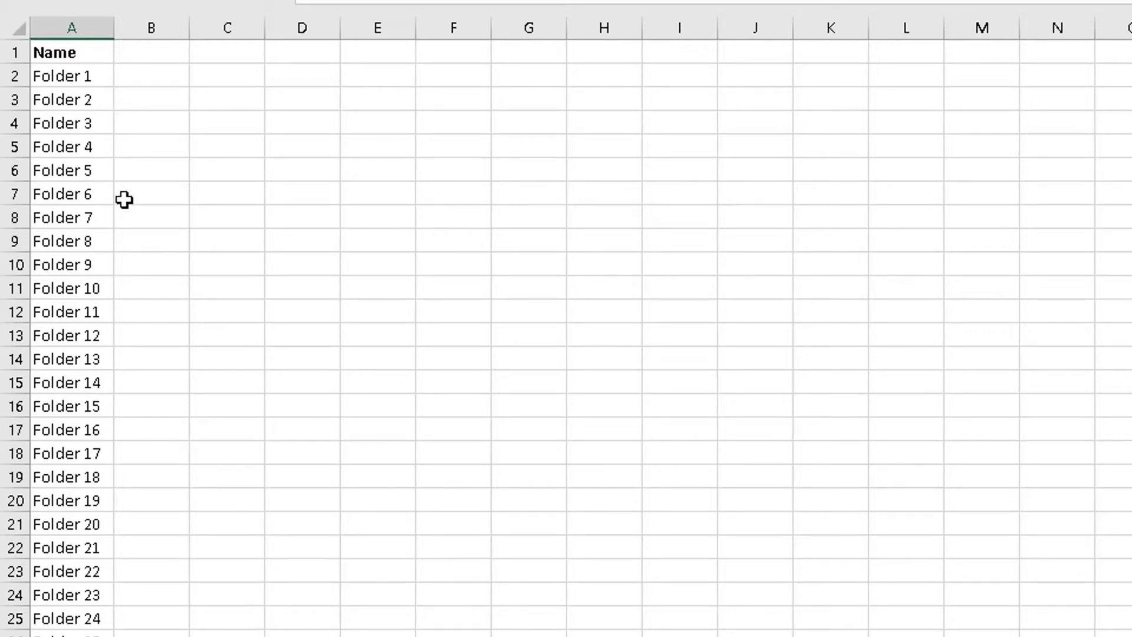
# Enter MD "Folder 1" in cell B2, correcting the typo before confirming.
pyautogui.click(137, 72)
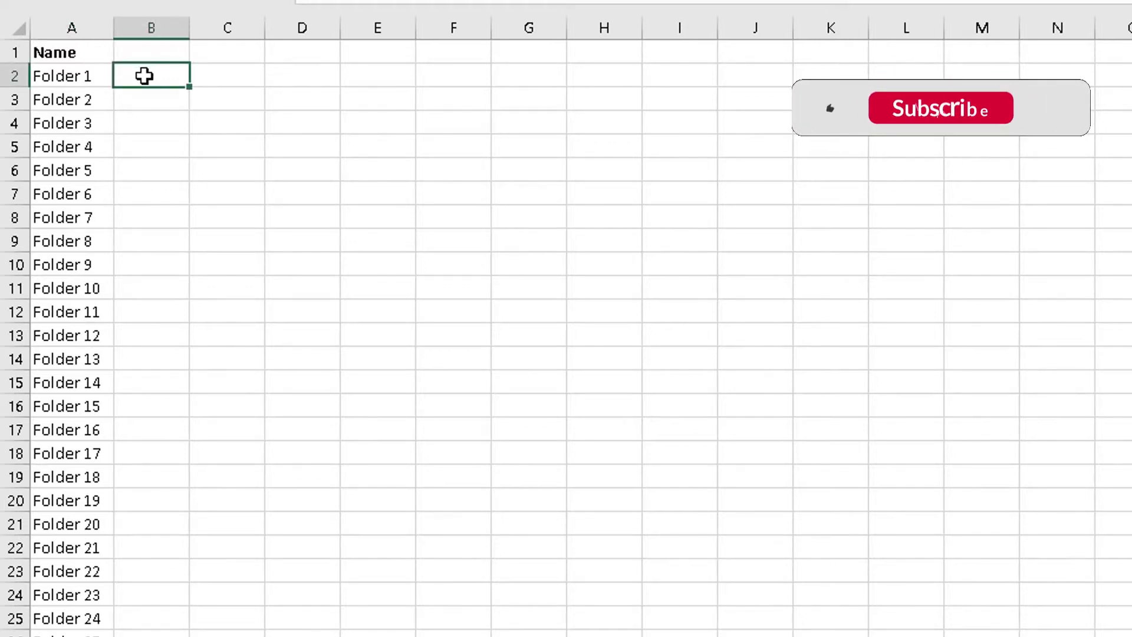
pyautogui.write('MD')
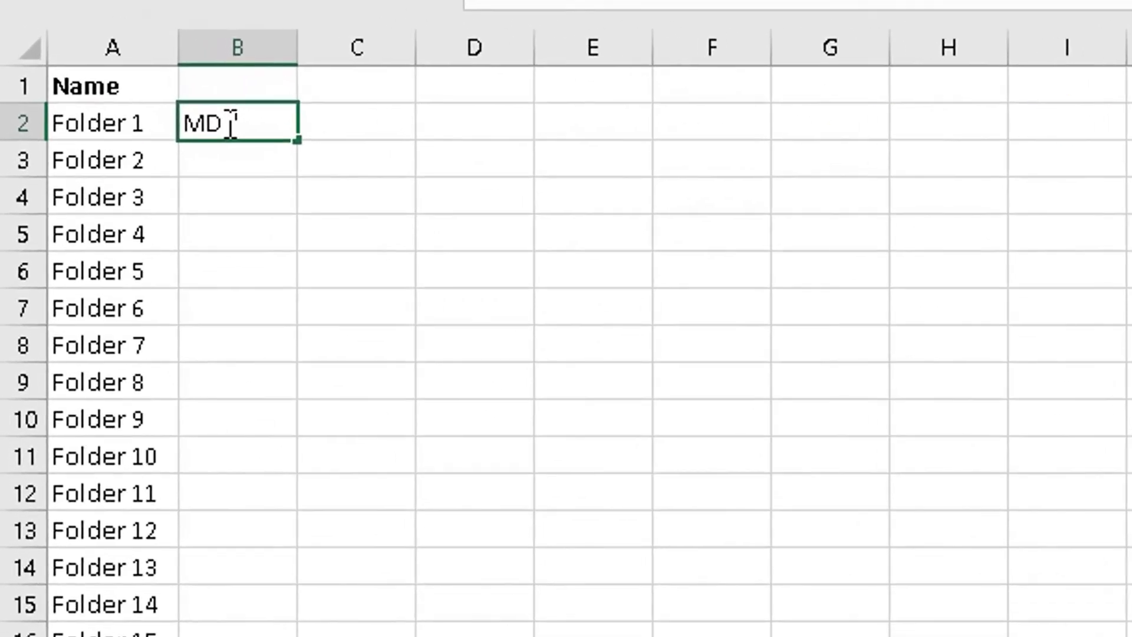
pyautogui.write(' "Folder1')
pyautogui.press('BackSpace')
pyautogui.write('1')
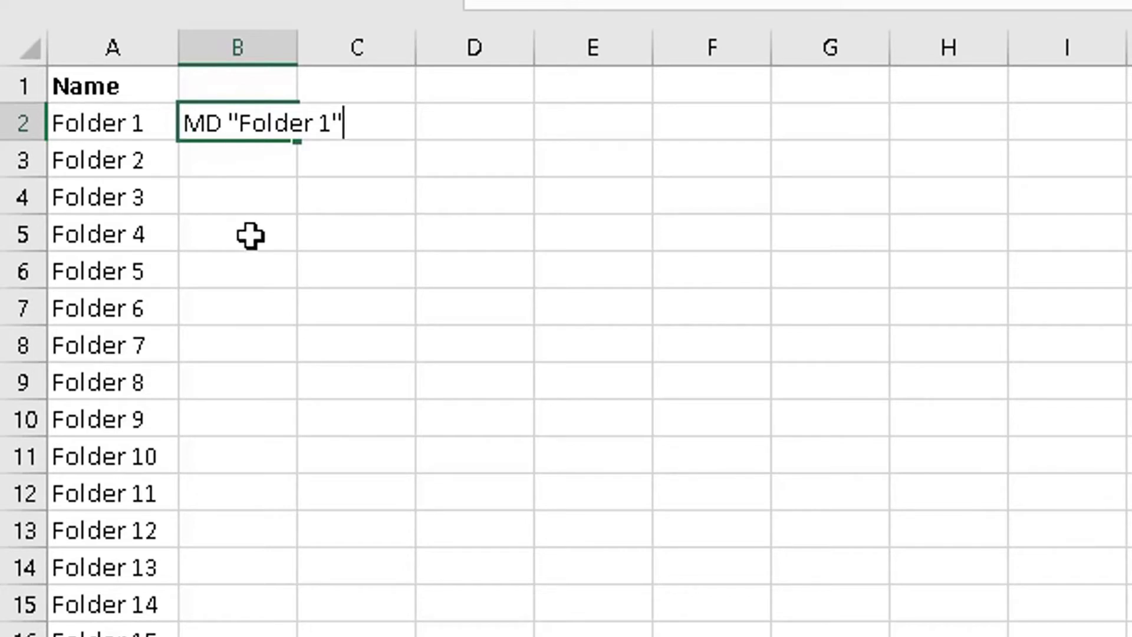
pyautogui.press('Return')
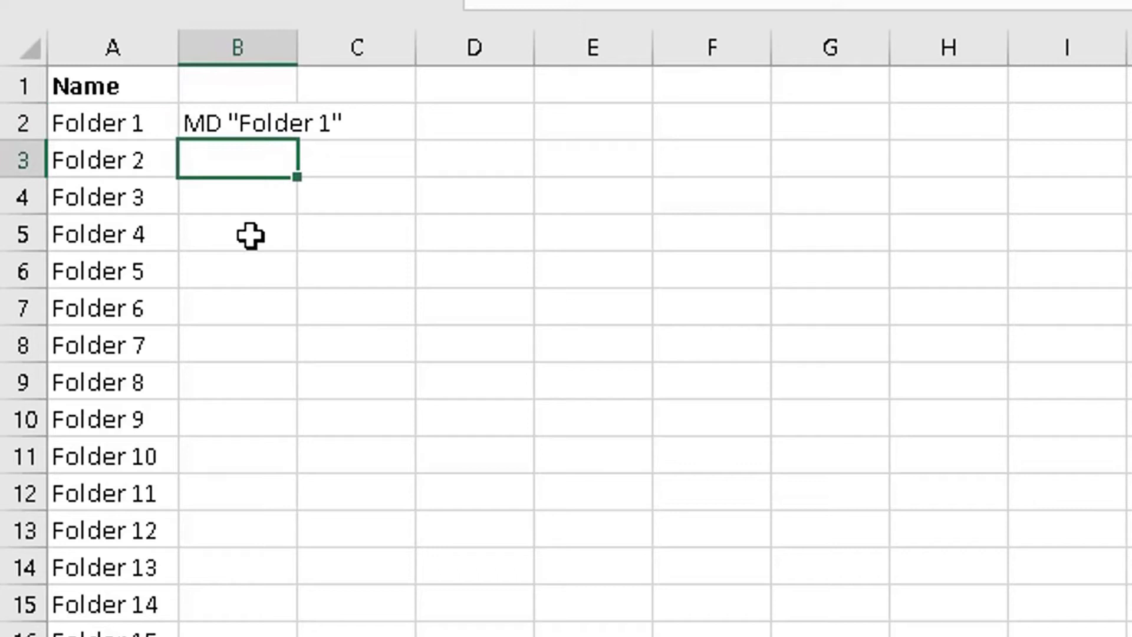
# Flash Fill the MD command pattern from B2 down column B and widen the column.
pyautogui.click(244, 125)
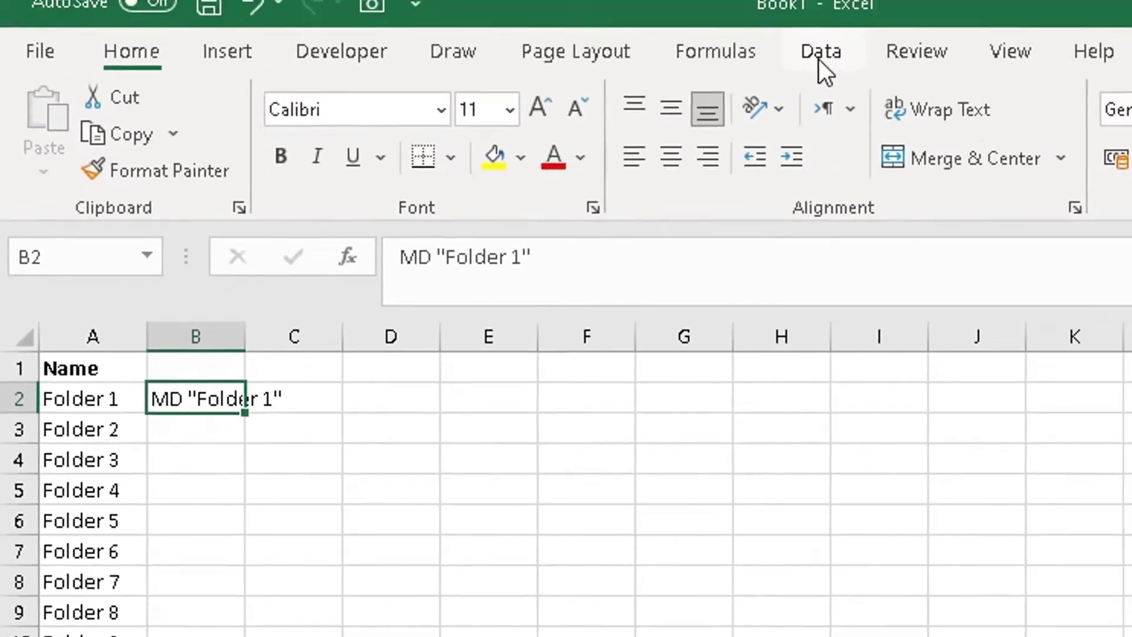
pyautogui.click(820, 62)
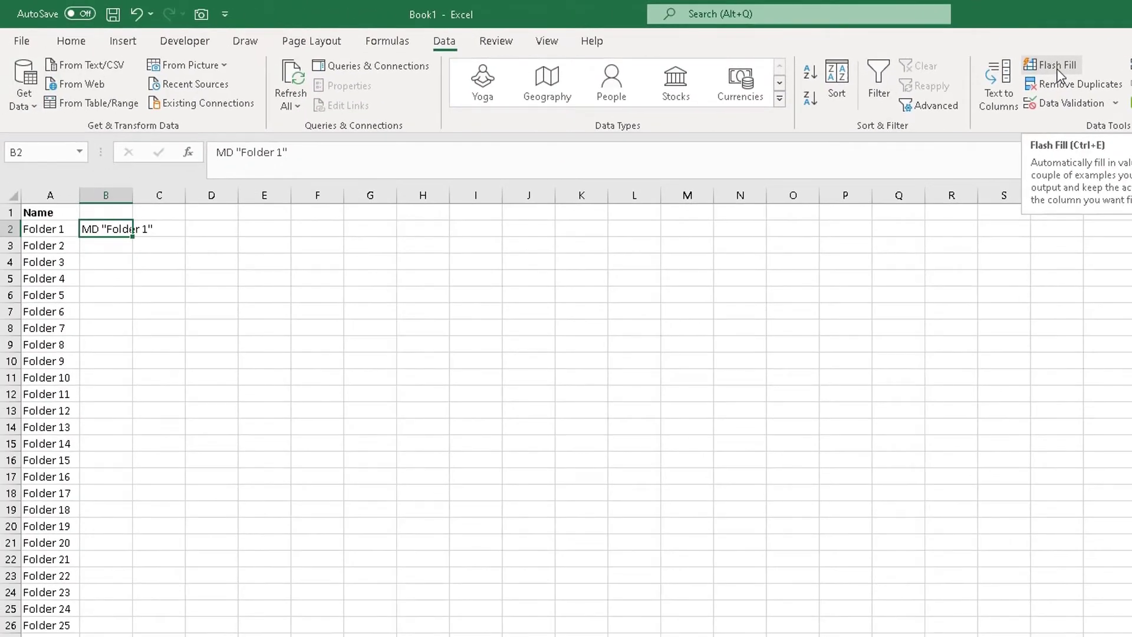
pyautogui.click(1057, 71)
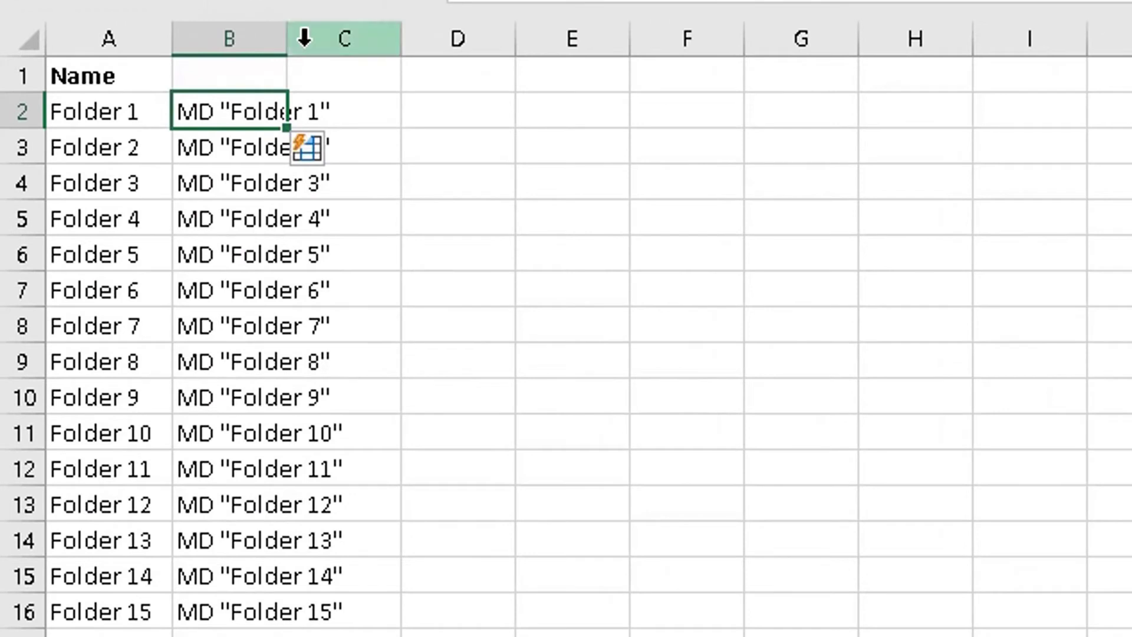
pyautogui.doubleClick(289, 28)
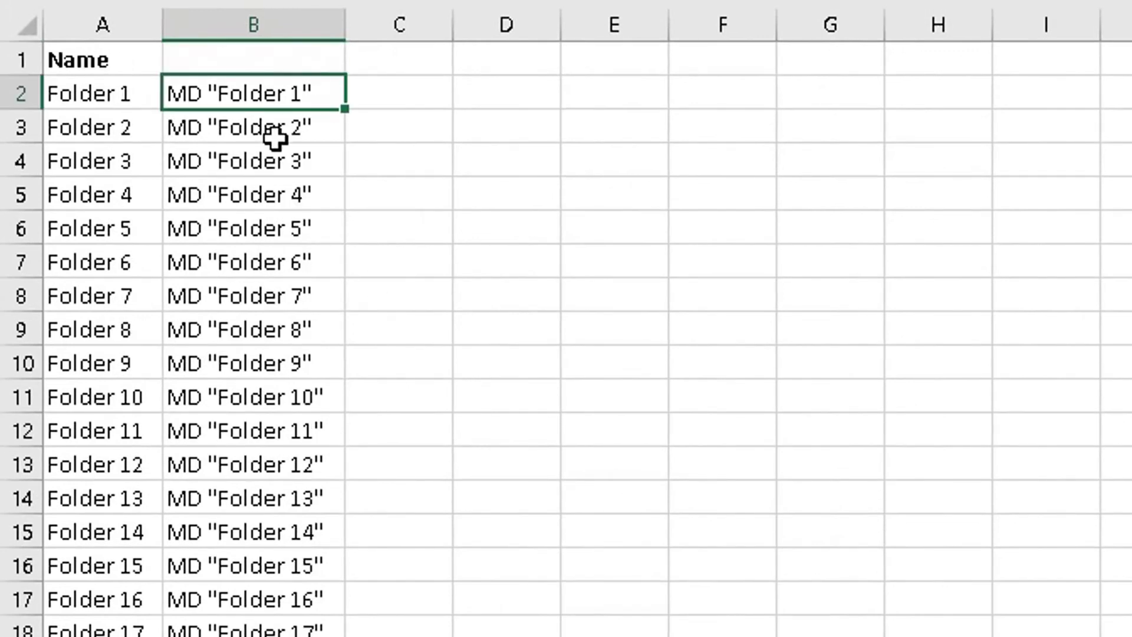
pyautogui.moveTo(255, 86); pyautogui.dragTo(334, 636)
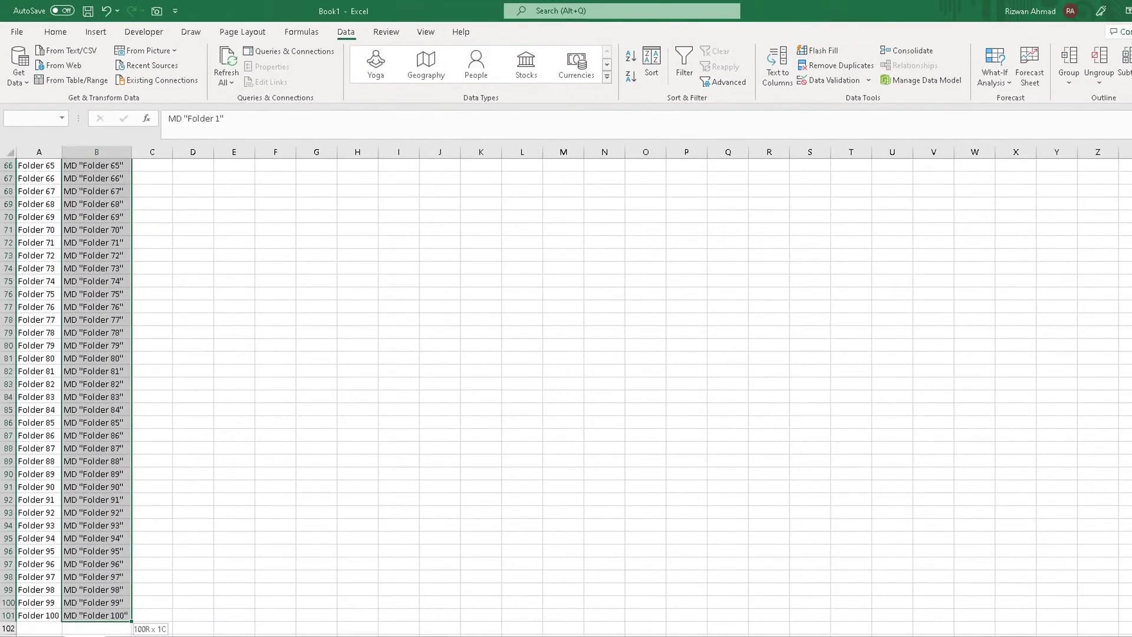
pyautogui.moveTo(94, 634); pyautogui.dragTo(94, 589)
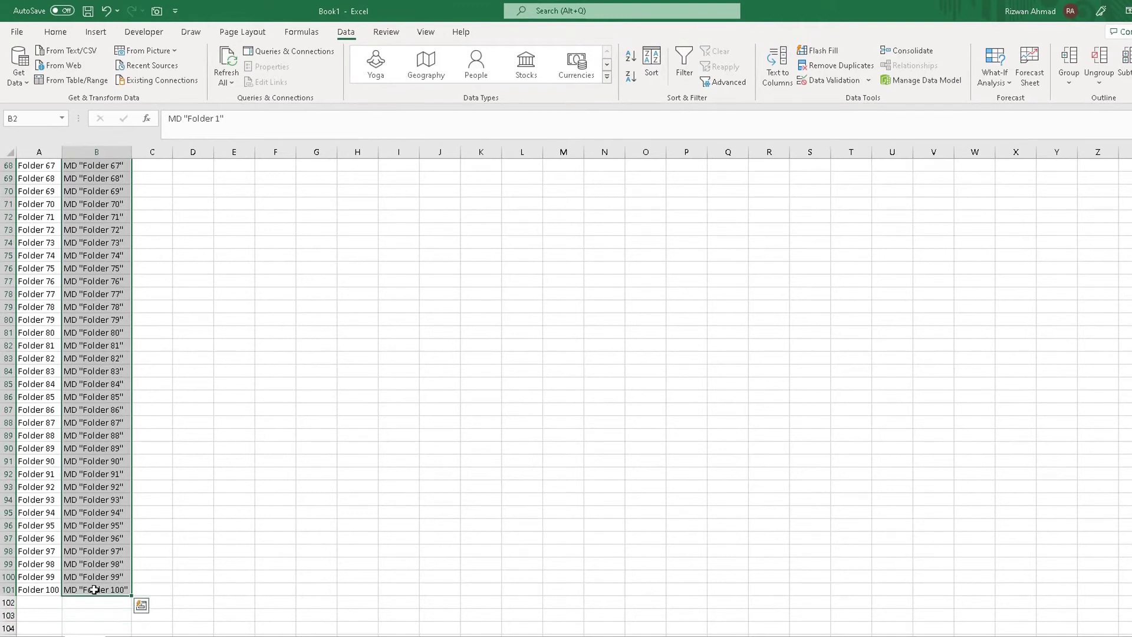
pyautogui.hotkey('ctrl', 'c')
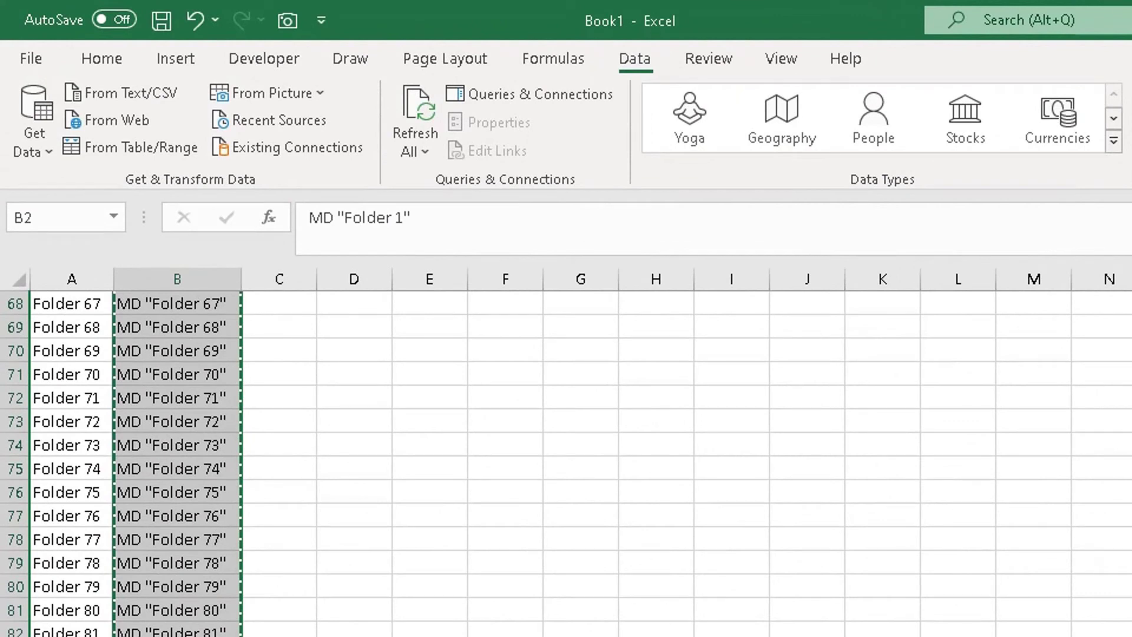
pyautogui.hotkey('alt', 'Tab')
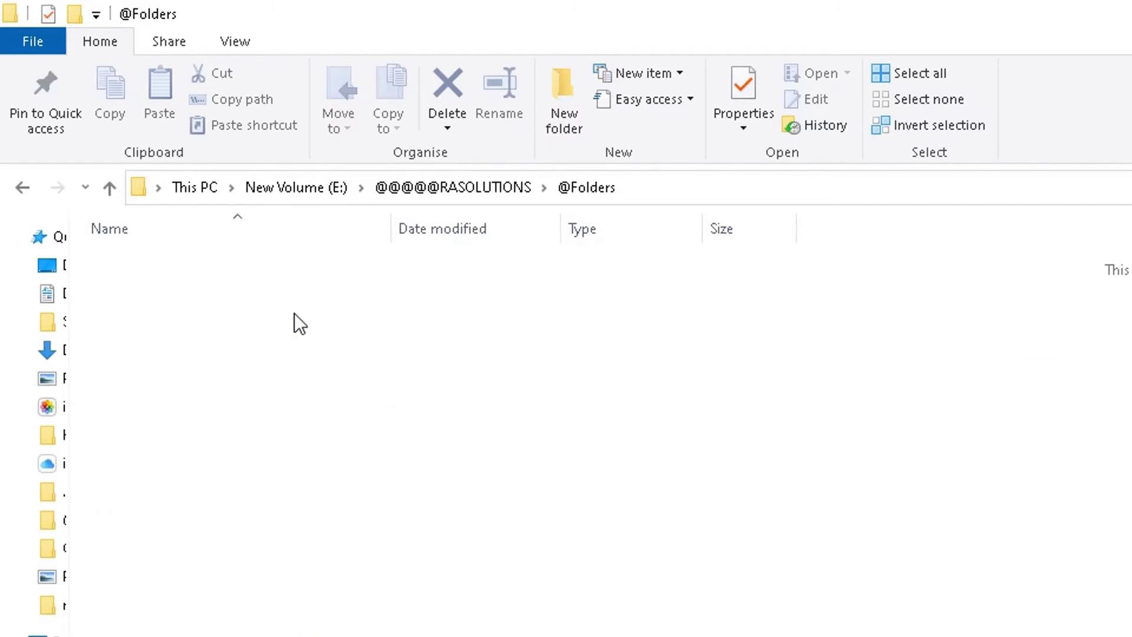
pyautogui.rightClick(249, 324)
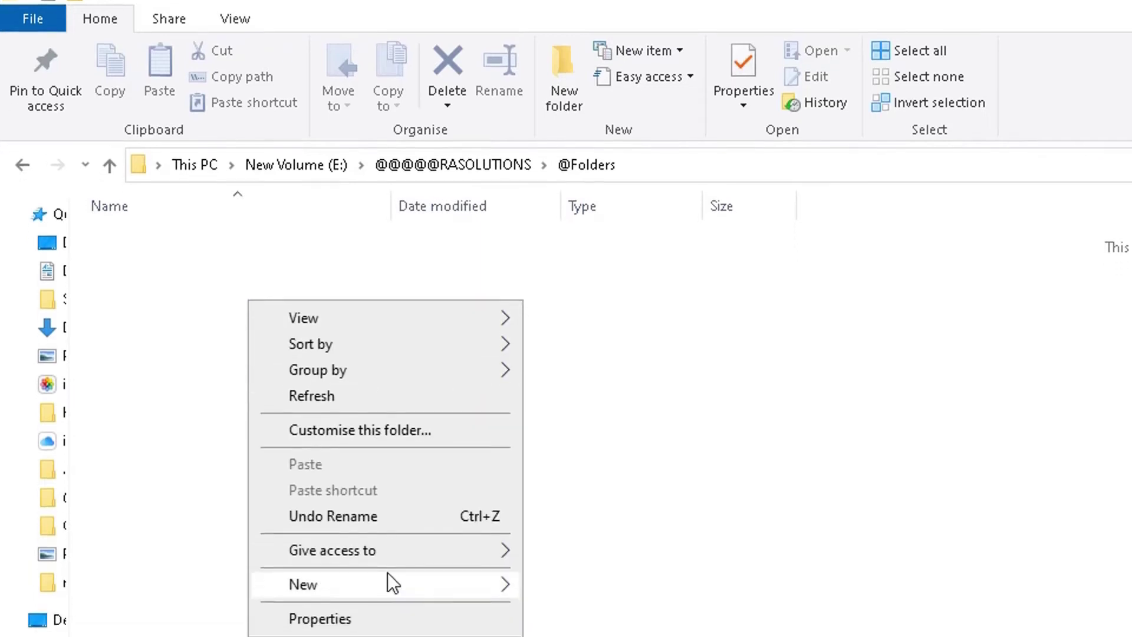
pyautogui.moveTo(391, 577)
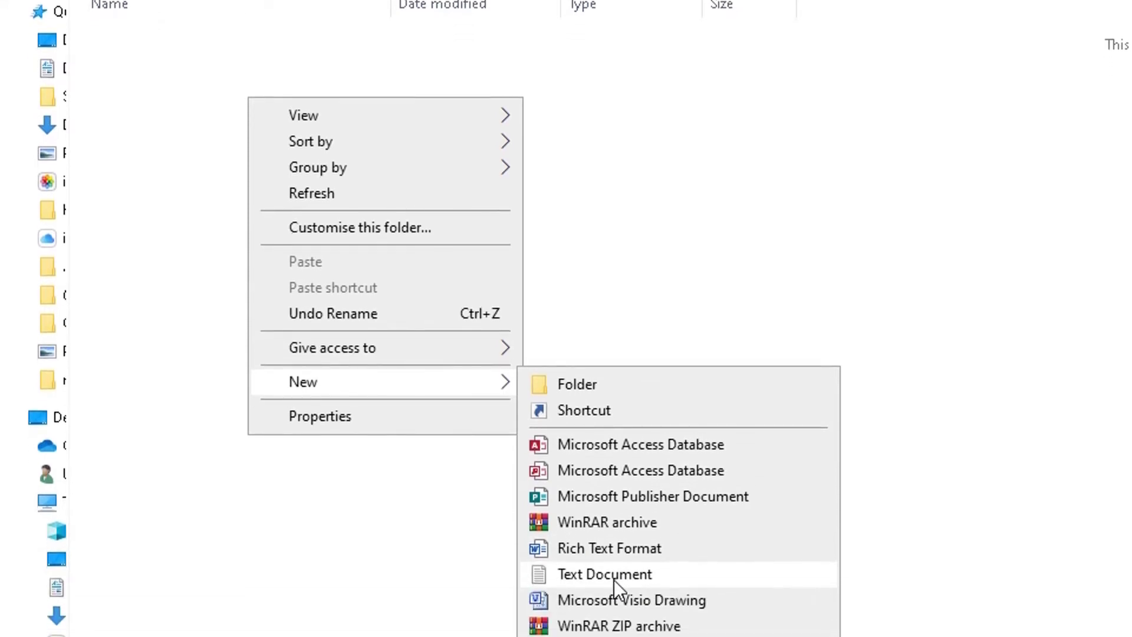
pyautogui.click(614, 574)
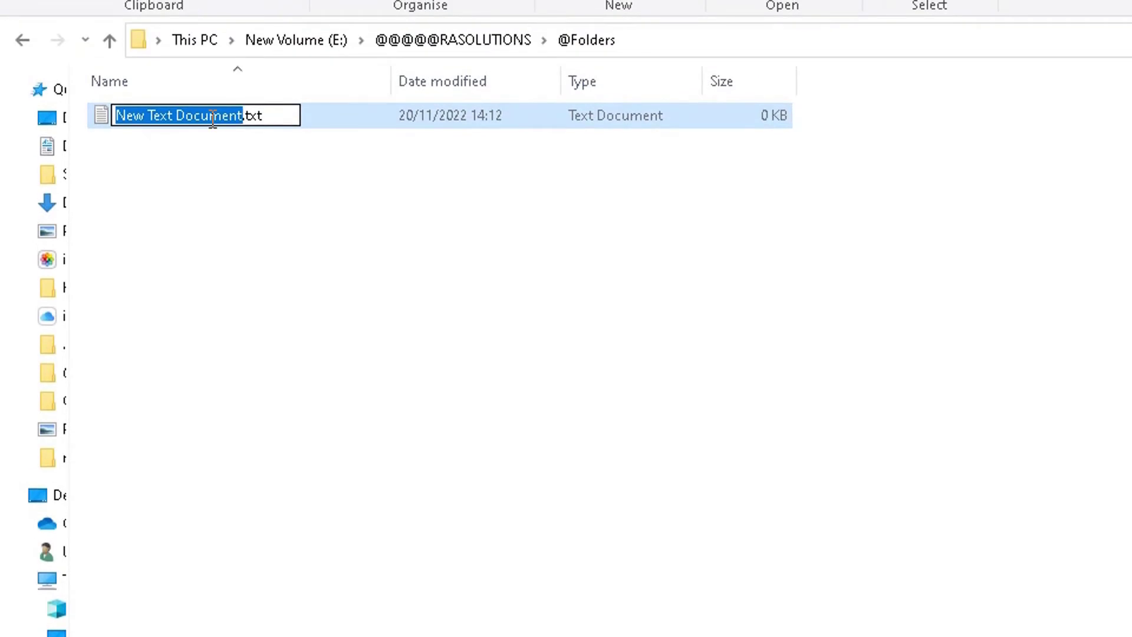
pyautogui.write('100 folde')
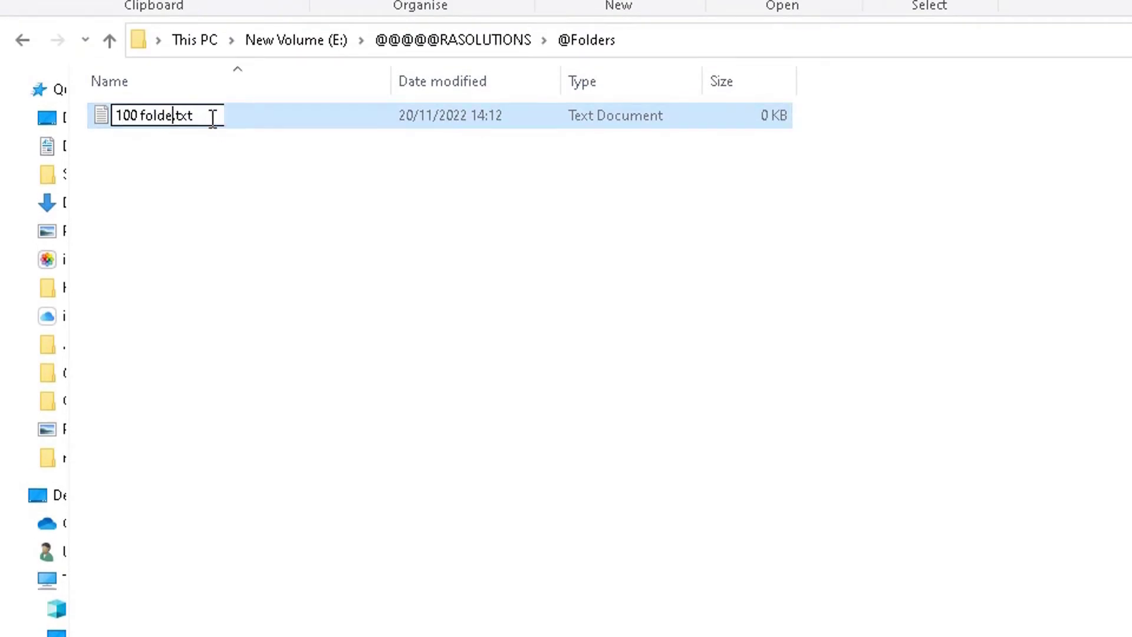
pyautogui.write('rs')
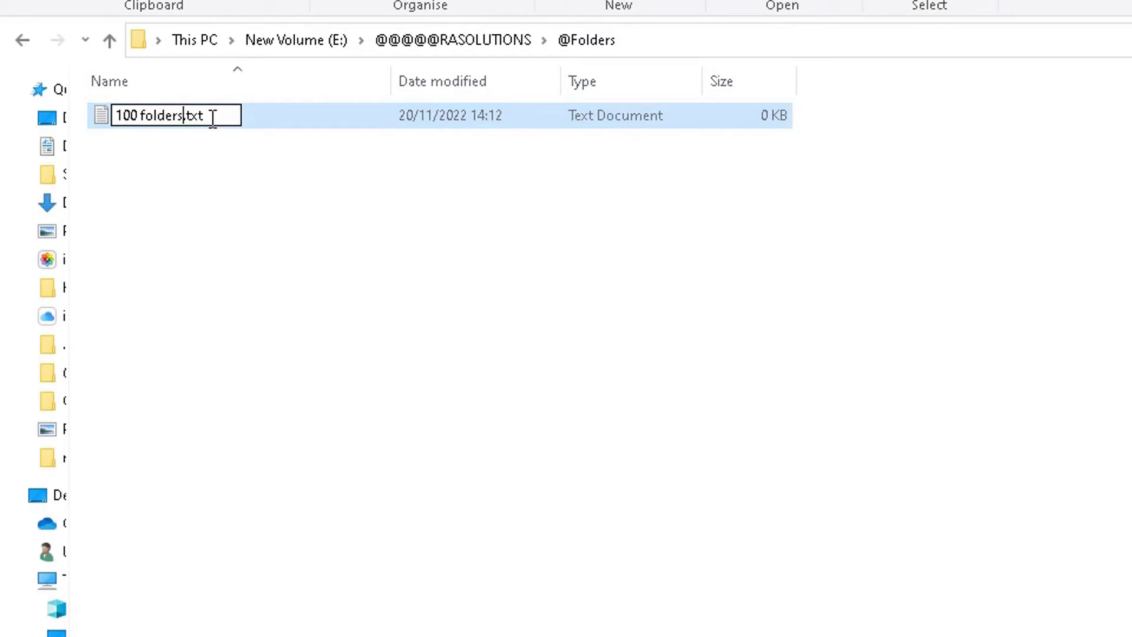
pyautogui.press('Return')
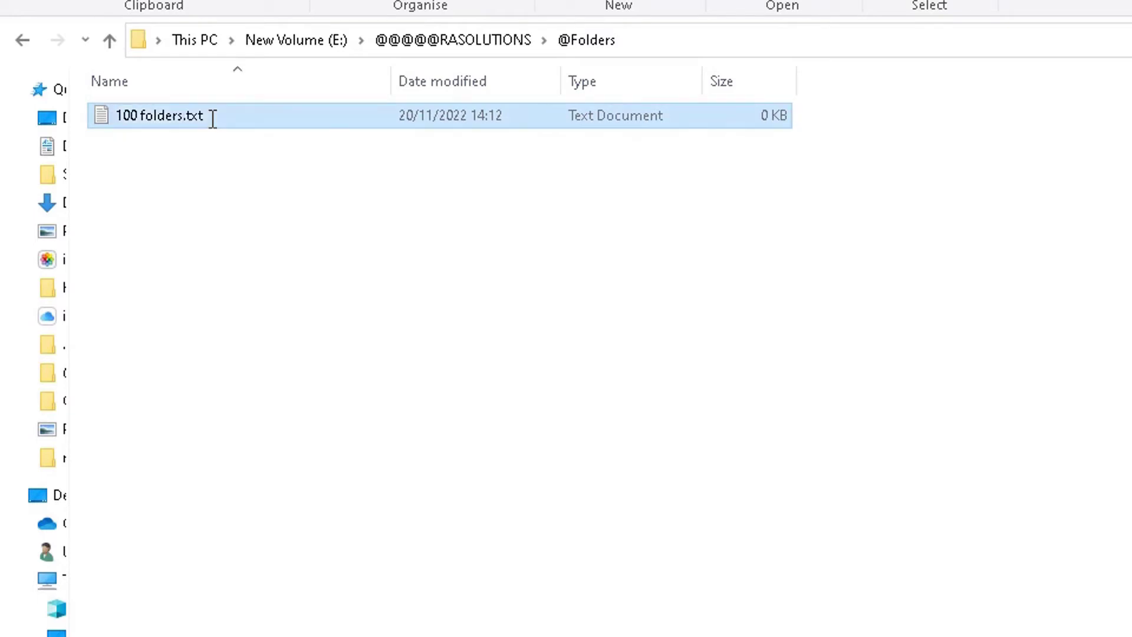
pyautogui.doubleClick(168, 115)
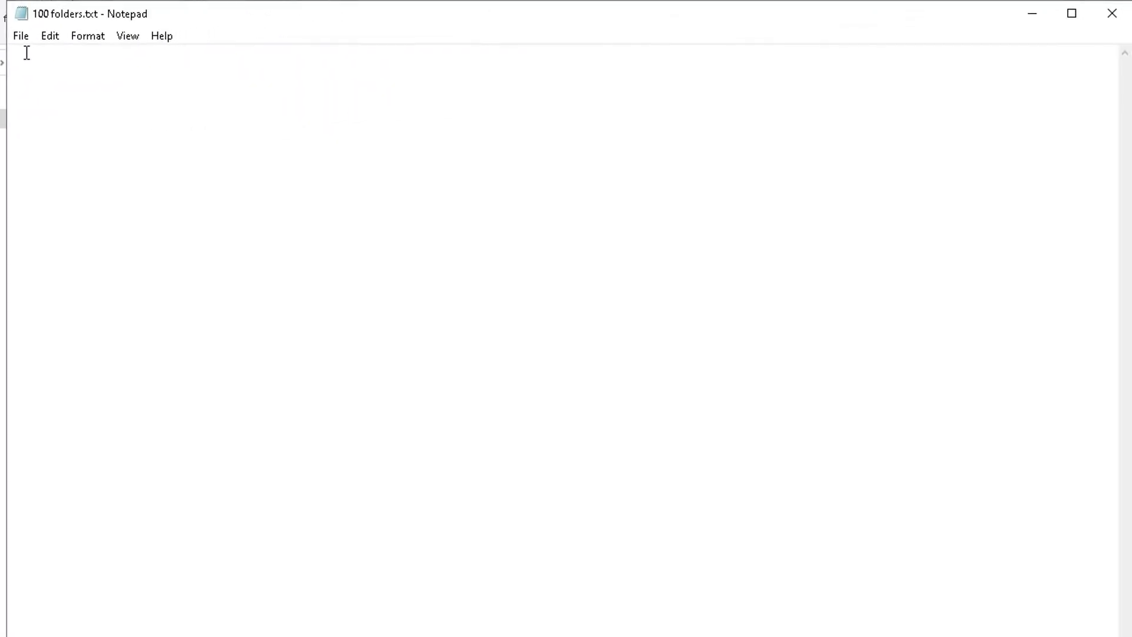
# Paste the copied MD "Folder N" lines into 100 folders.txt and save it.
pyautogui.rightClick(27, 54)
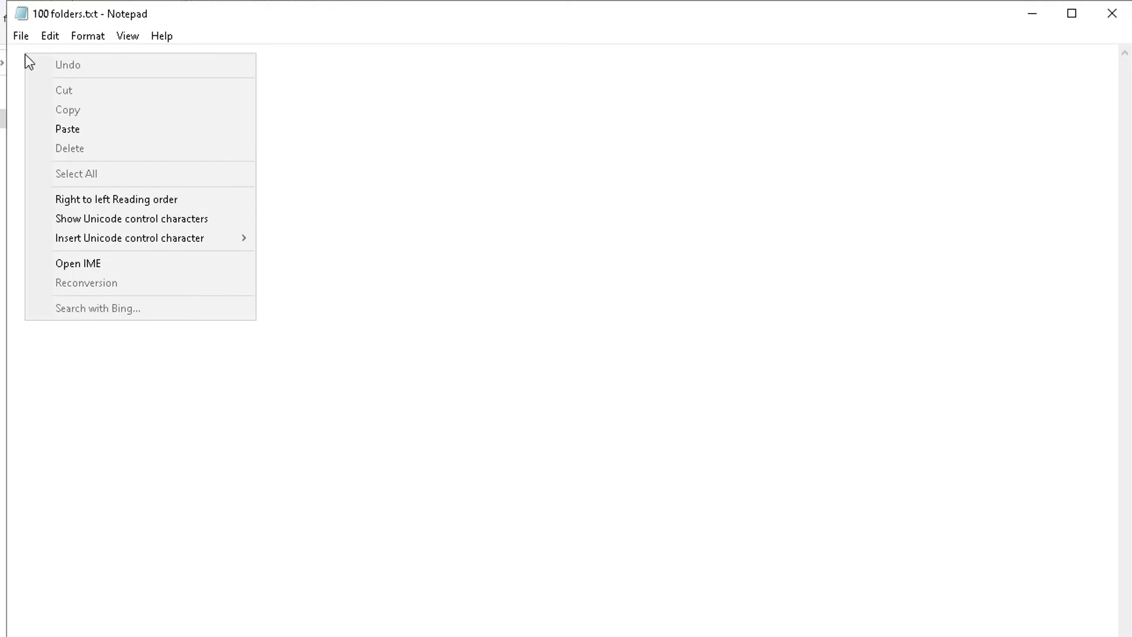
pyautogui.click(65, 127)
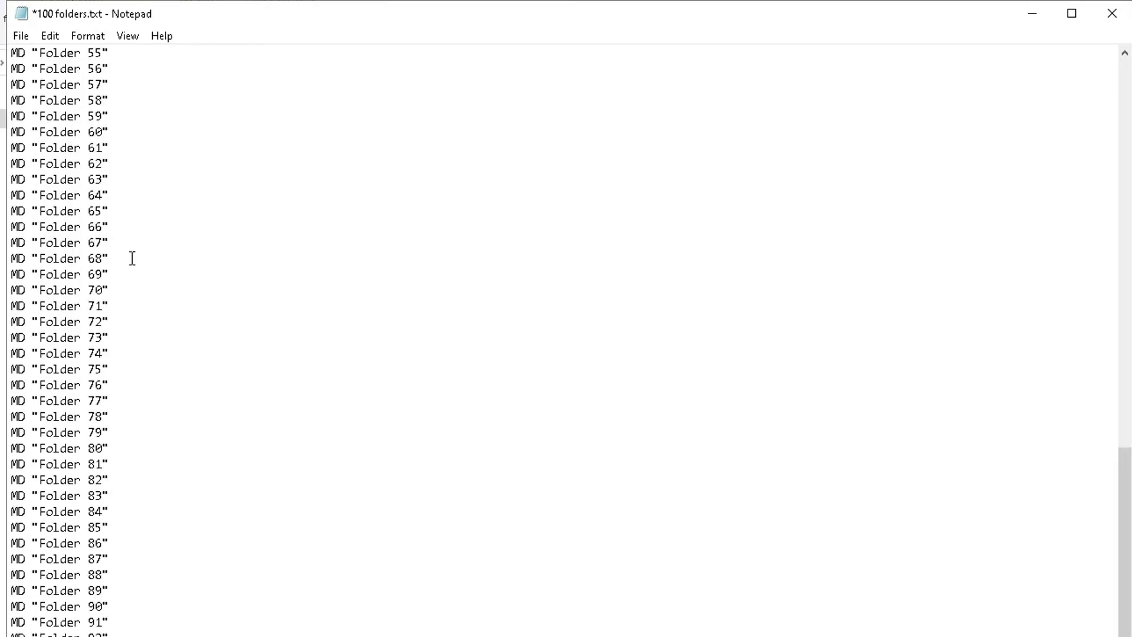
pyautogui.moveTo(1124, 575); pyautogui.dragTo(1124, 164)
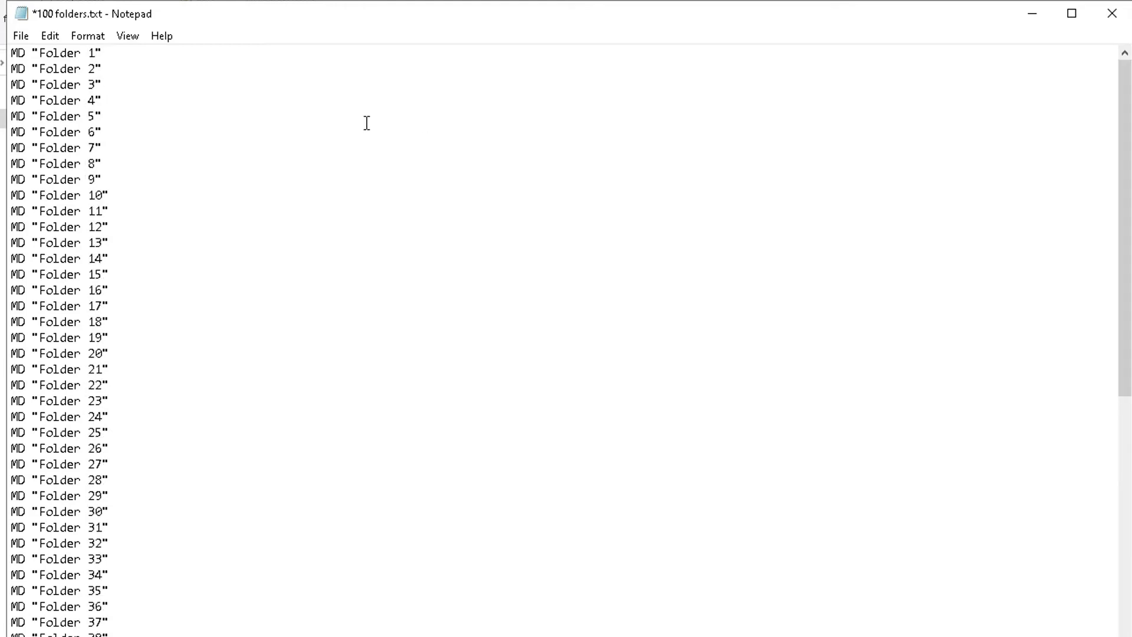
pyautogui.click(21, 36)
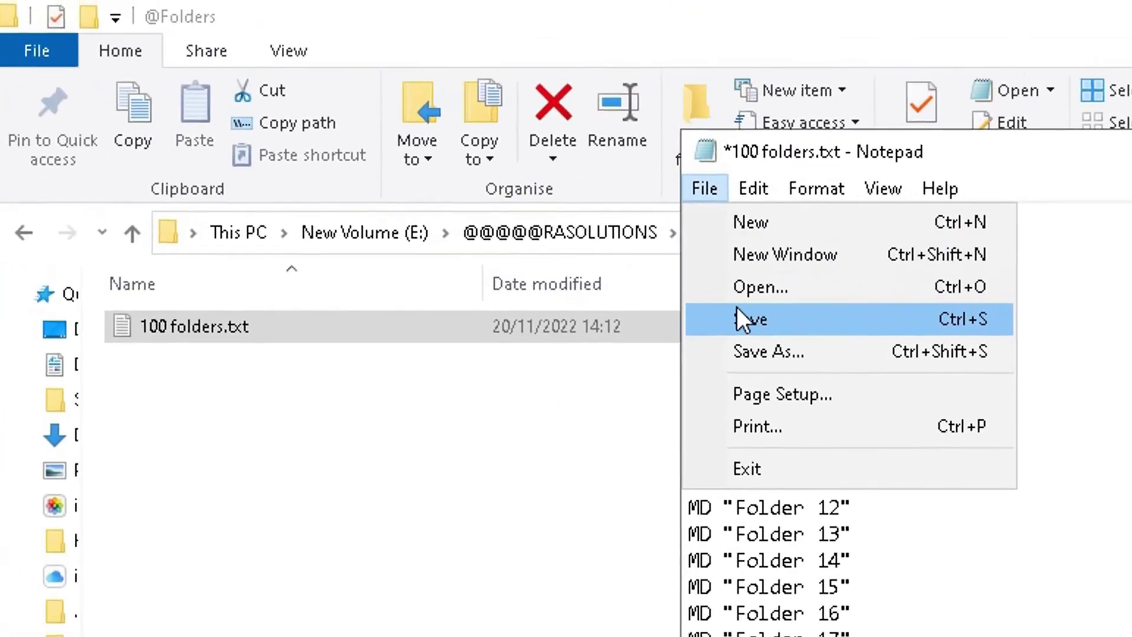
pyautogui.click(48, 113)
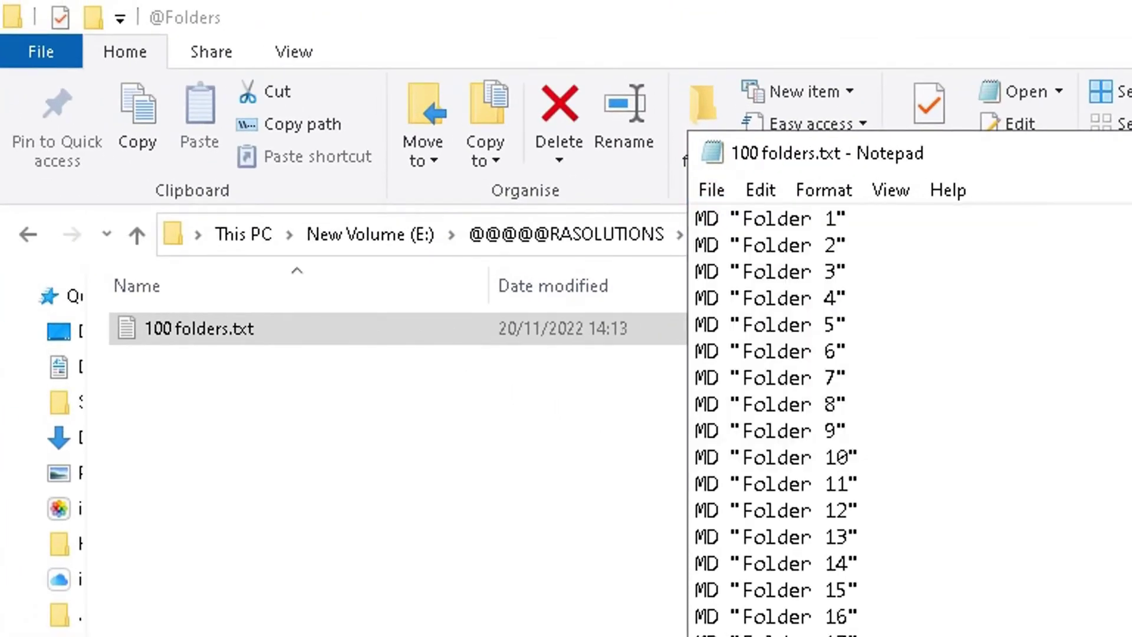
# Close Notepad and rename 100 folders.txt to 100 folders.bat, accepting the extension-change warning.
pyautogui.hotkey('alt', 'F4')
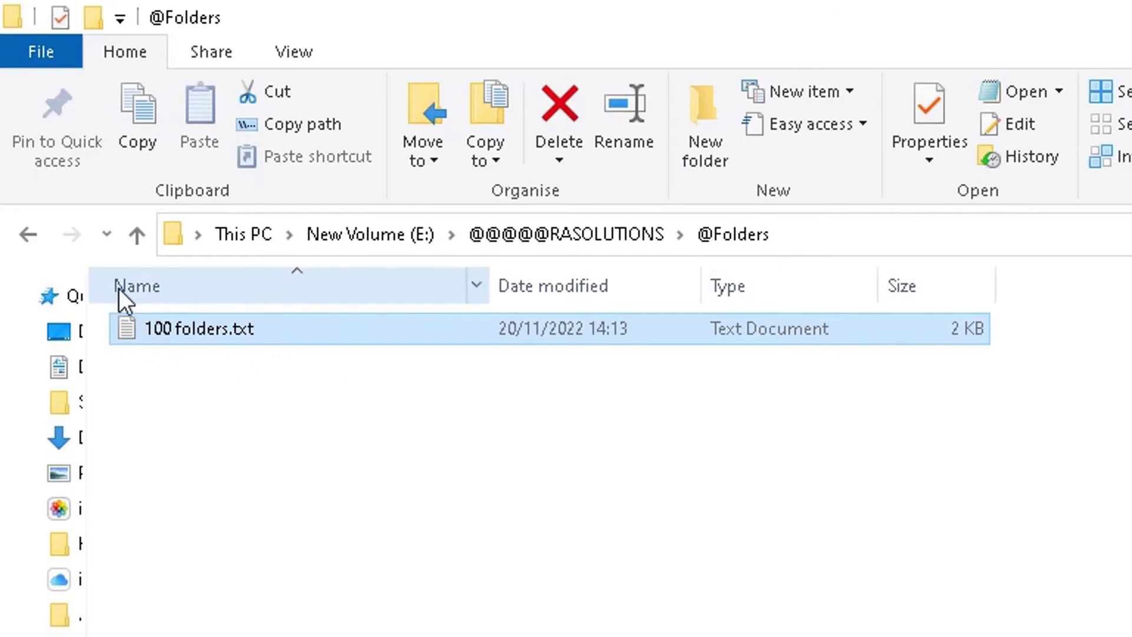
pyautogui.rightClick(258, 329)
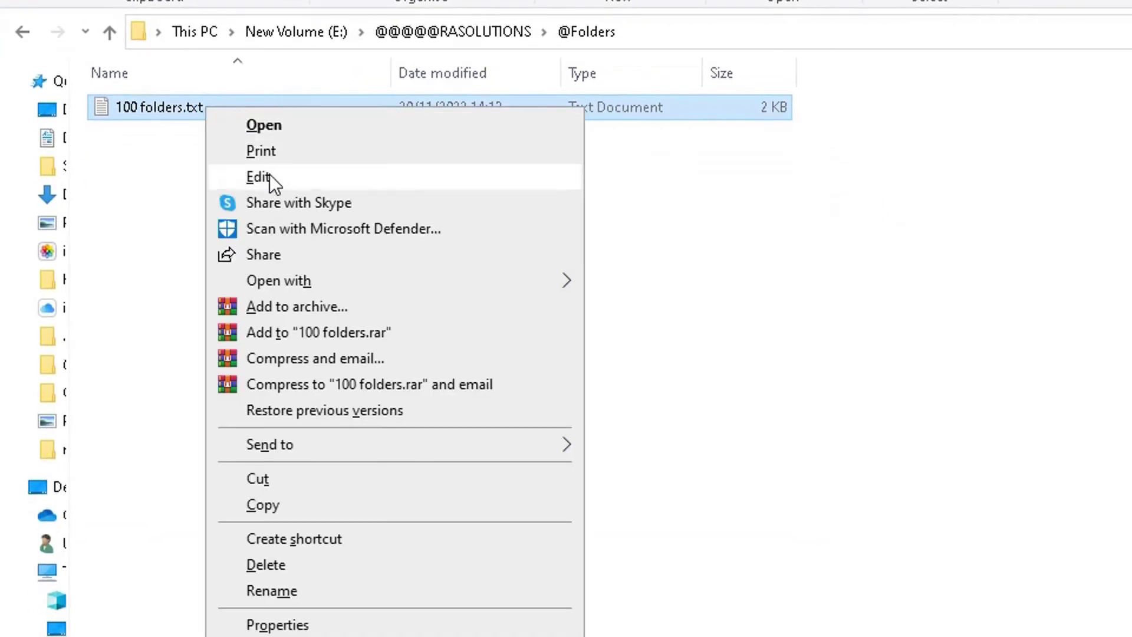
pyautogui.click(289, 592)
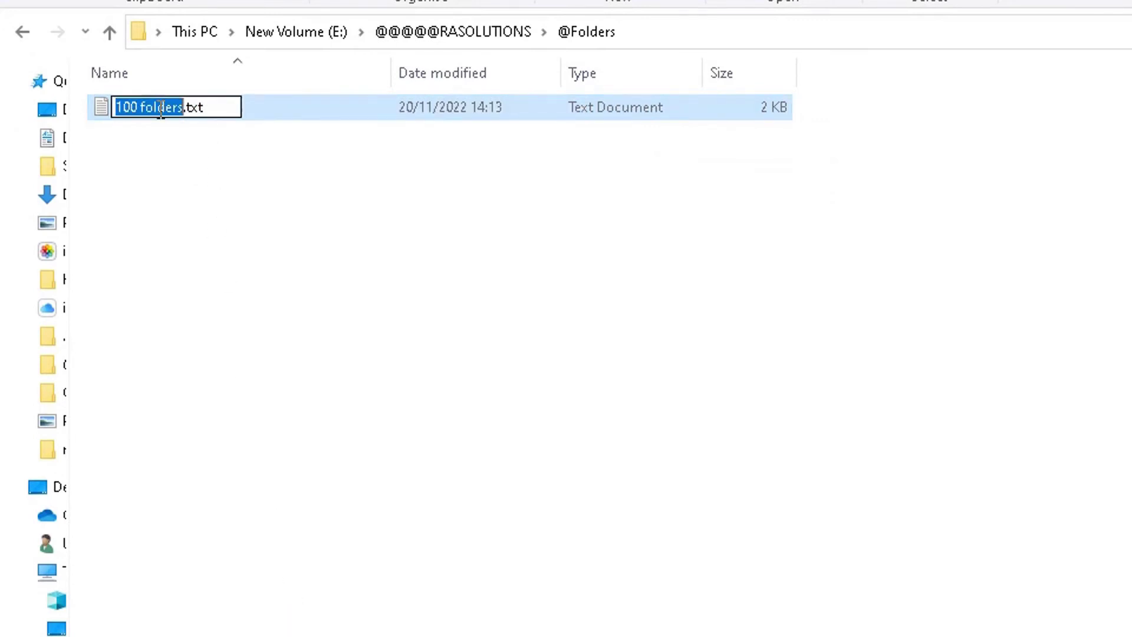
pyautogui.click(211, 107)
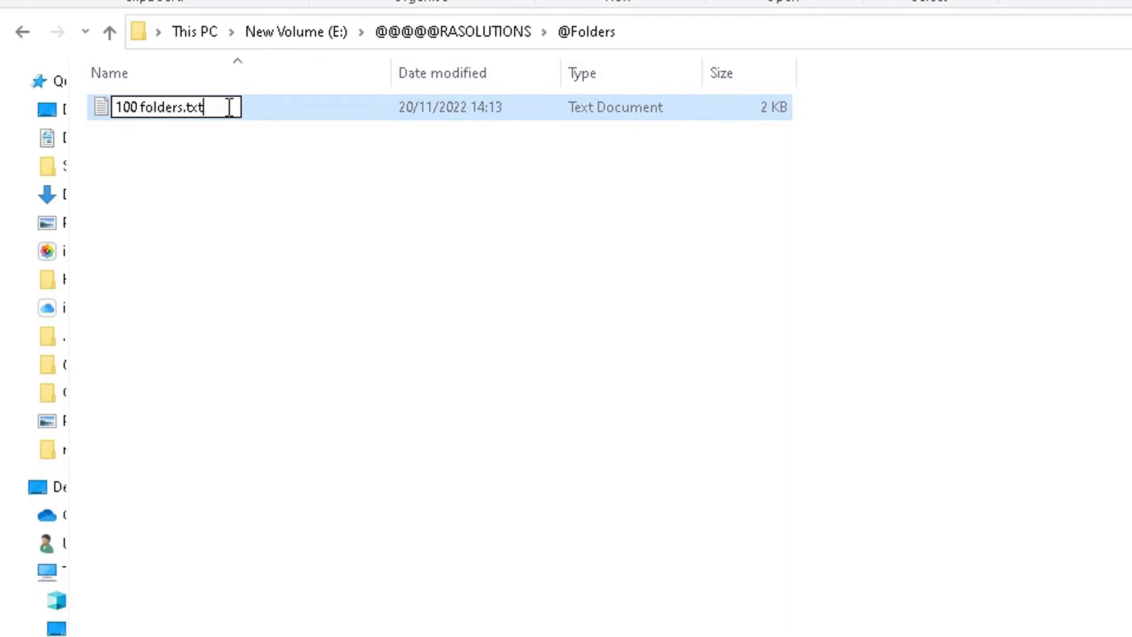
pyautogui.press('BackSpace')
pyautogui.press('BackSpace')
pyautogui.press('BackSpace')
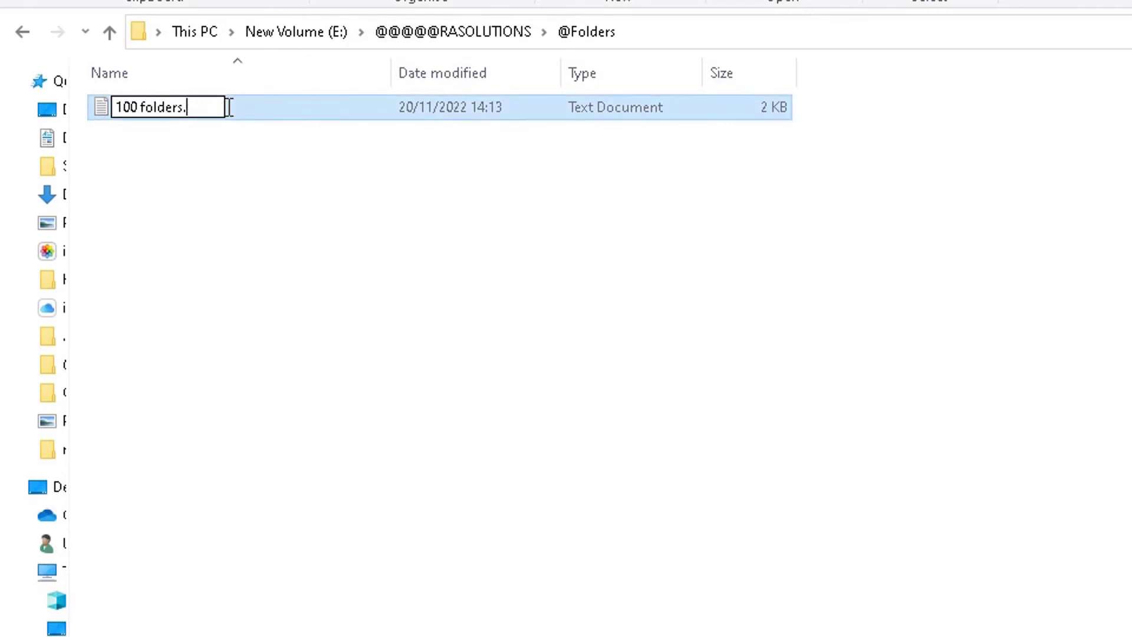
pyautogui.write('bat')
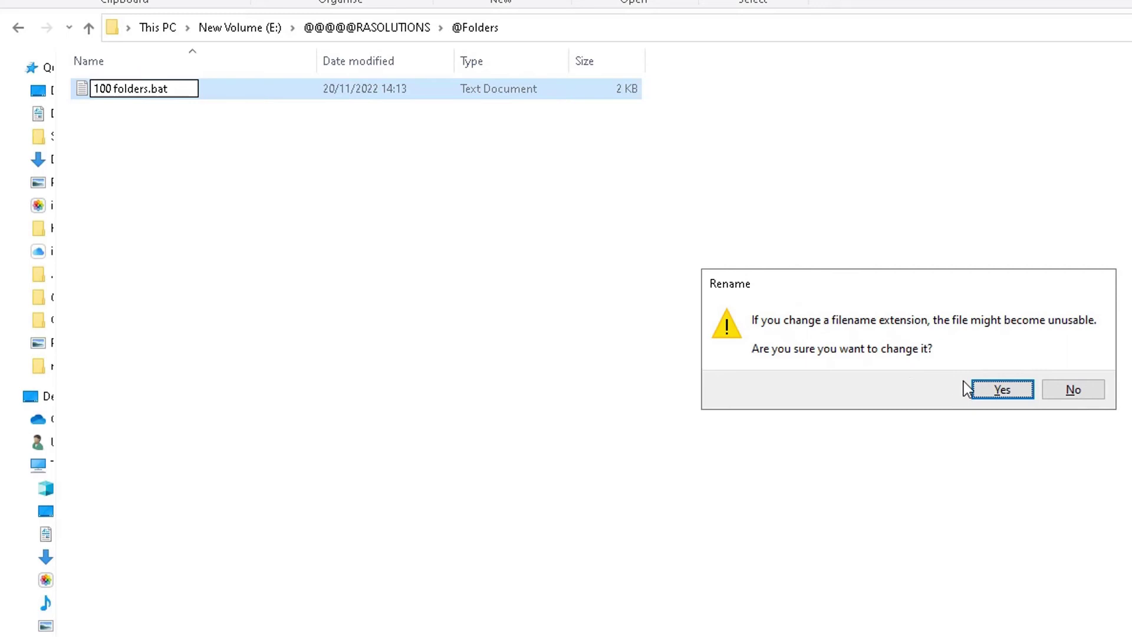
pyautogui.click(981, 387)
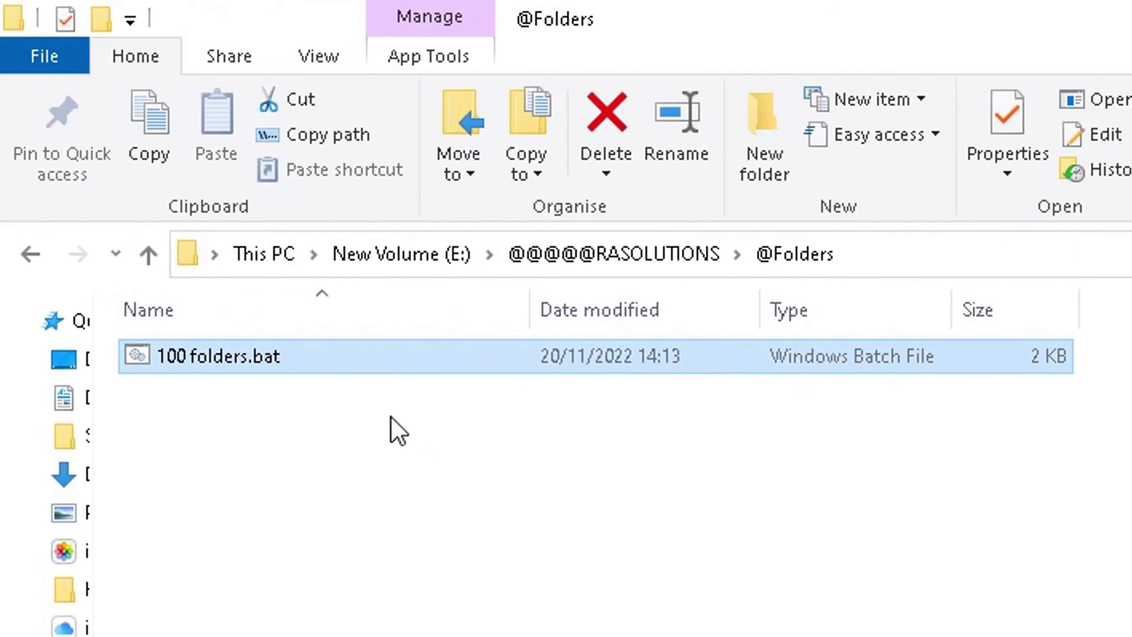
# Run 100 folders.bat and scroll through the newly created Folder 1–100 folders.
pyautogui.doubleClick(290, 355)
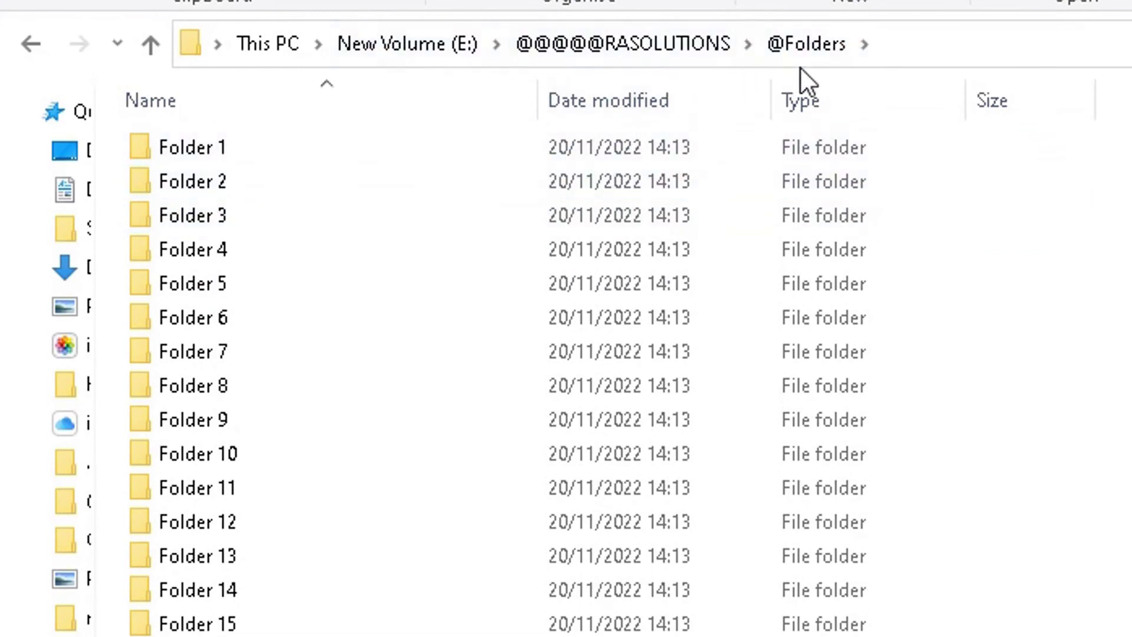
pyautogui.scroll(-5, 264, 189)
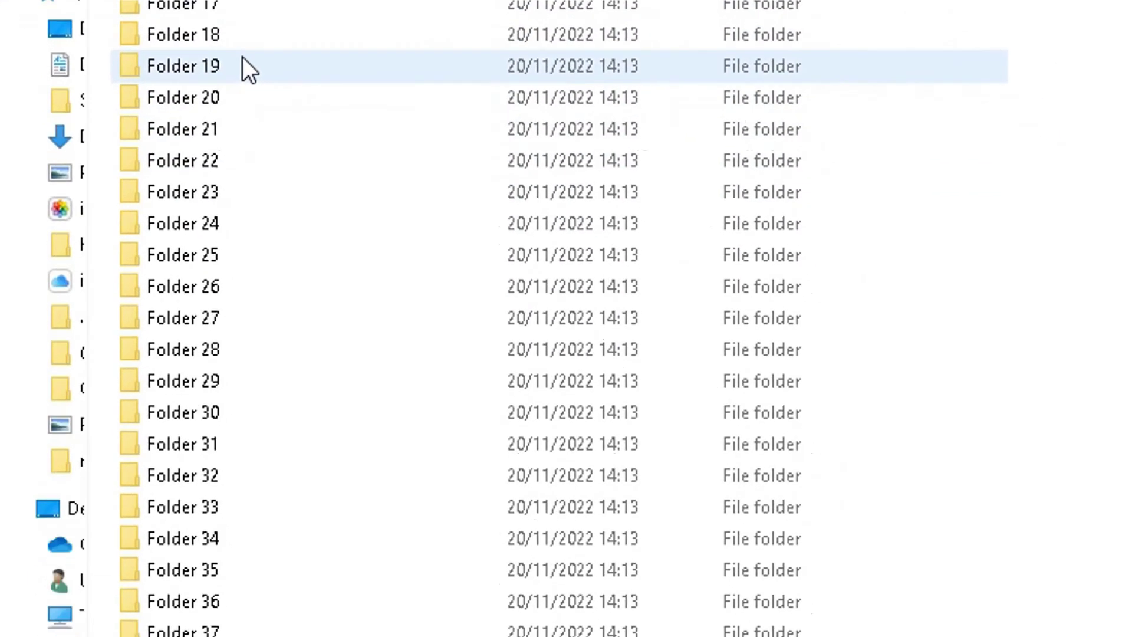
pyautogui.scroll(-13, 242, 57)
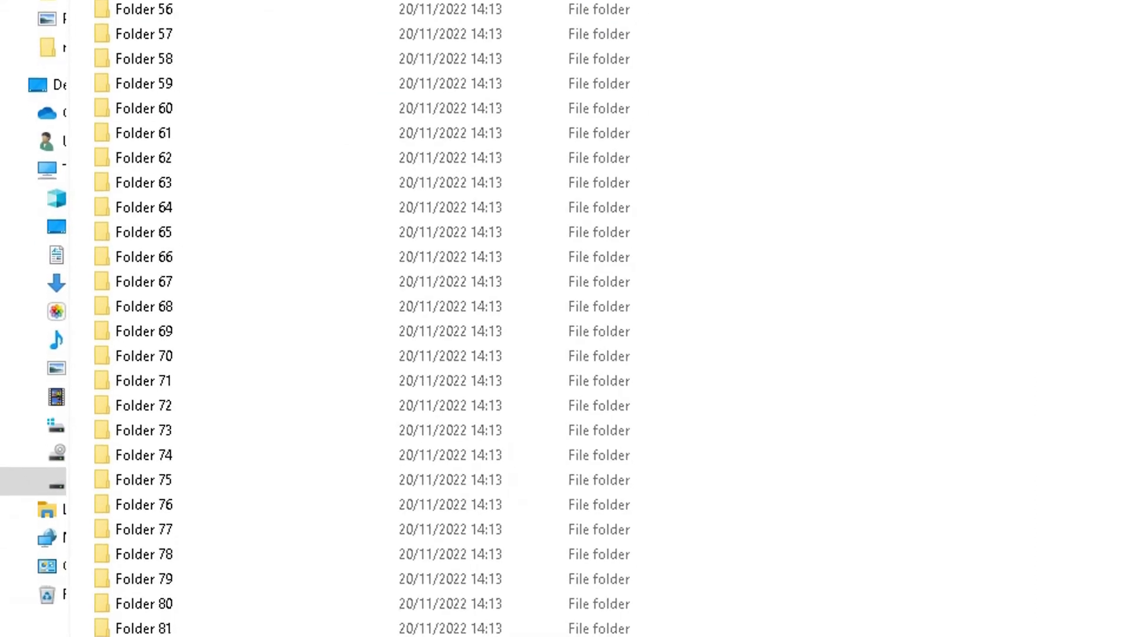
pyautogui.scroll(-6, 362, 318)
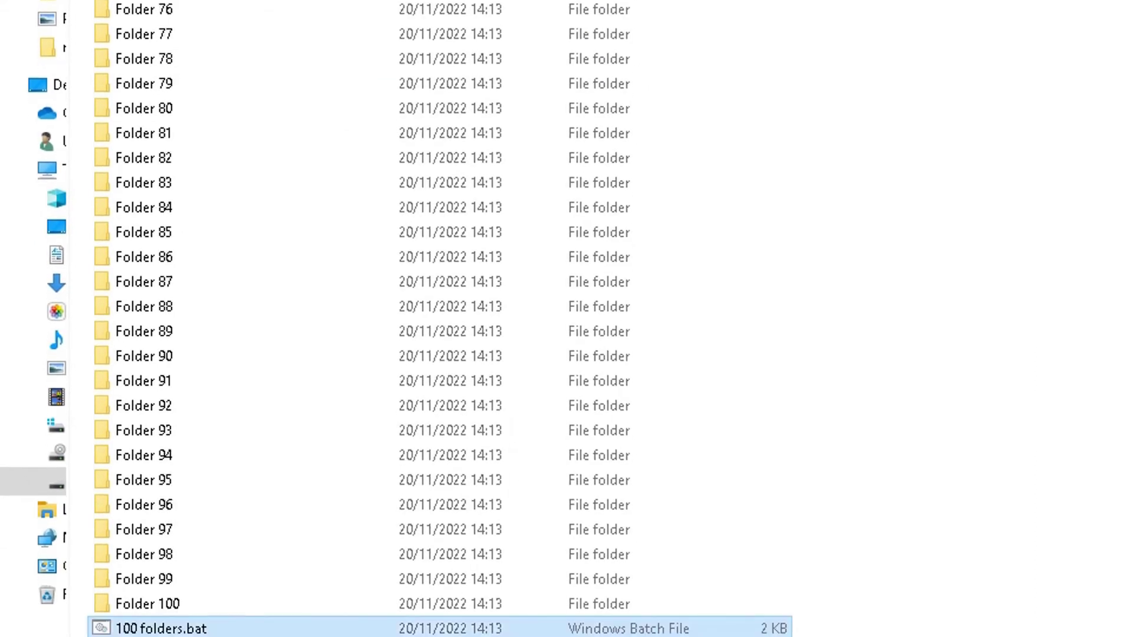
pyautogui.scroll(2, 196, 273)
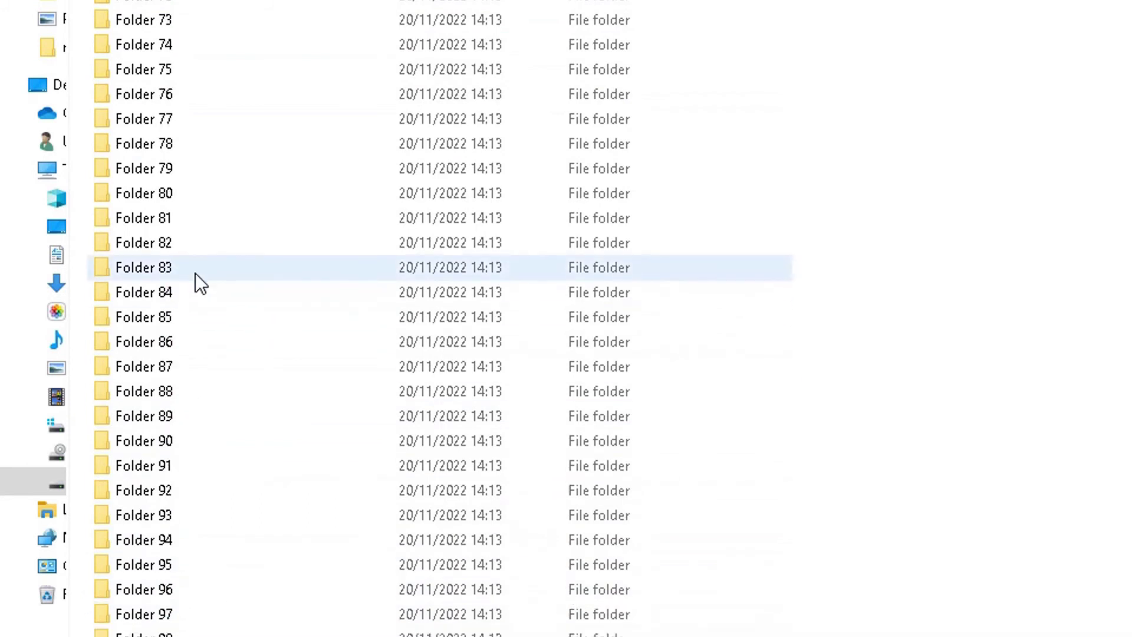
pyautogui.scroll(12, 196, 272)
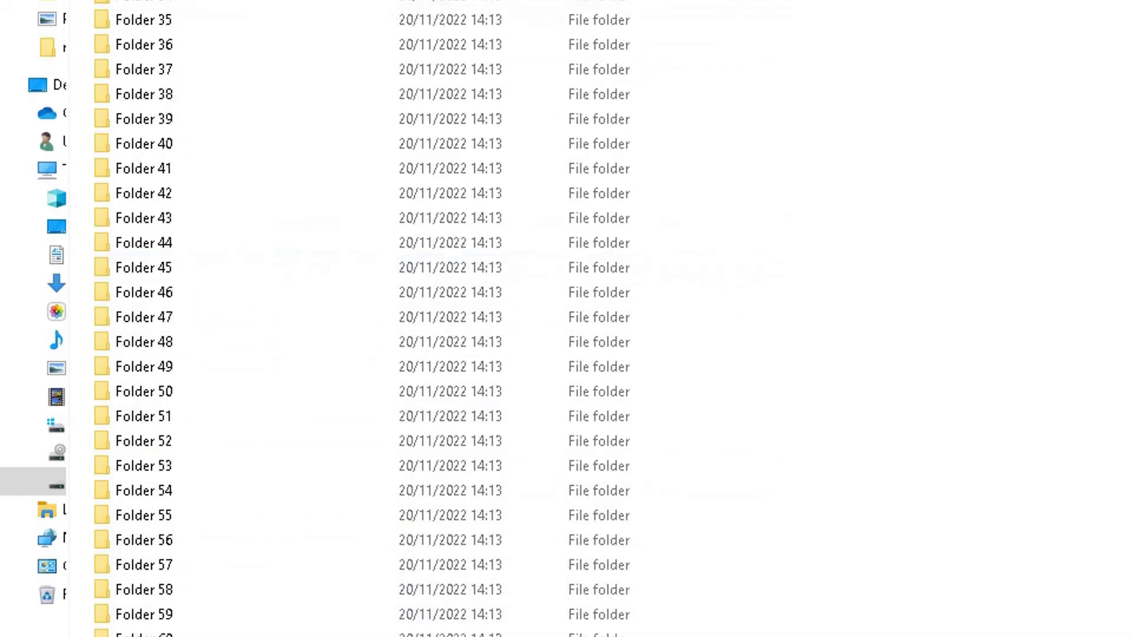
pyautogui.scroll(7, 363, 319)
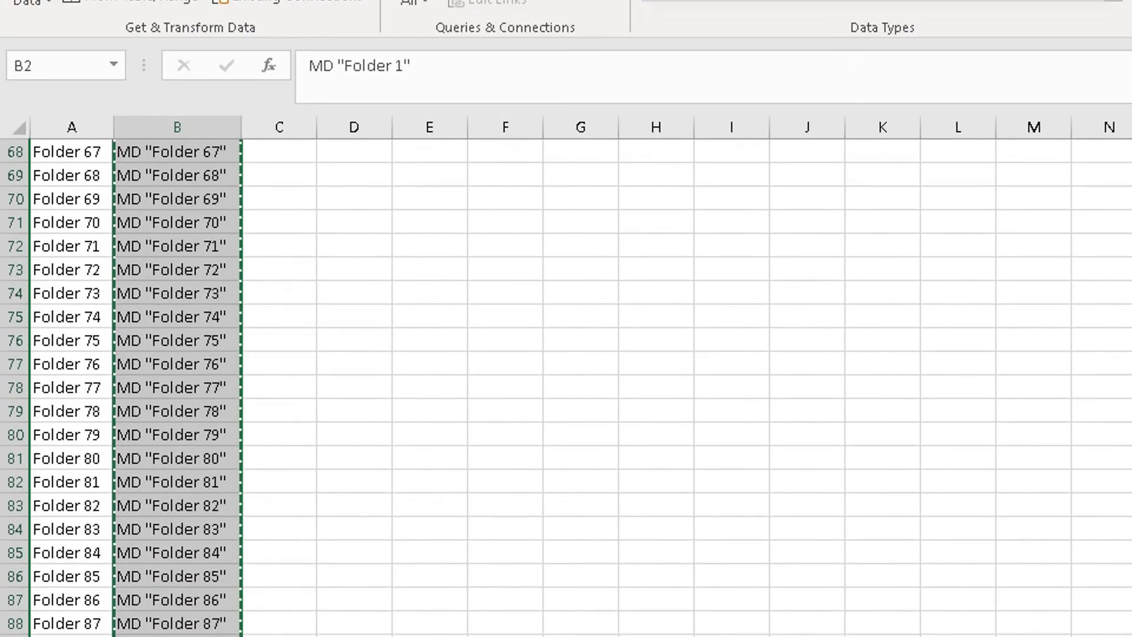
# Select empty cell E92 and scroll up through the folder names and MD commands.
pyautogui.click(430, 312)
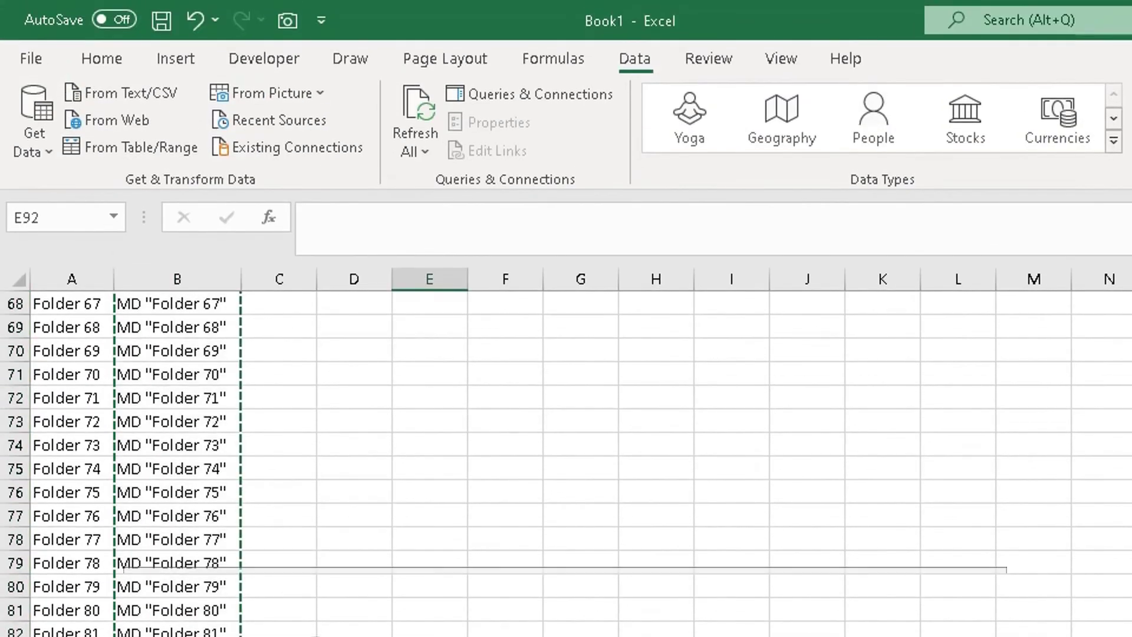
pyautogui.scroll(9, 299, 617)
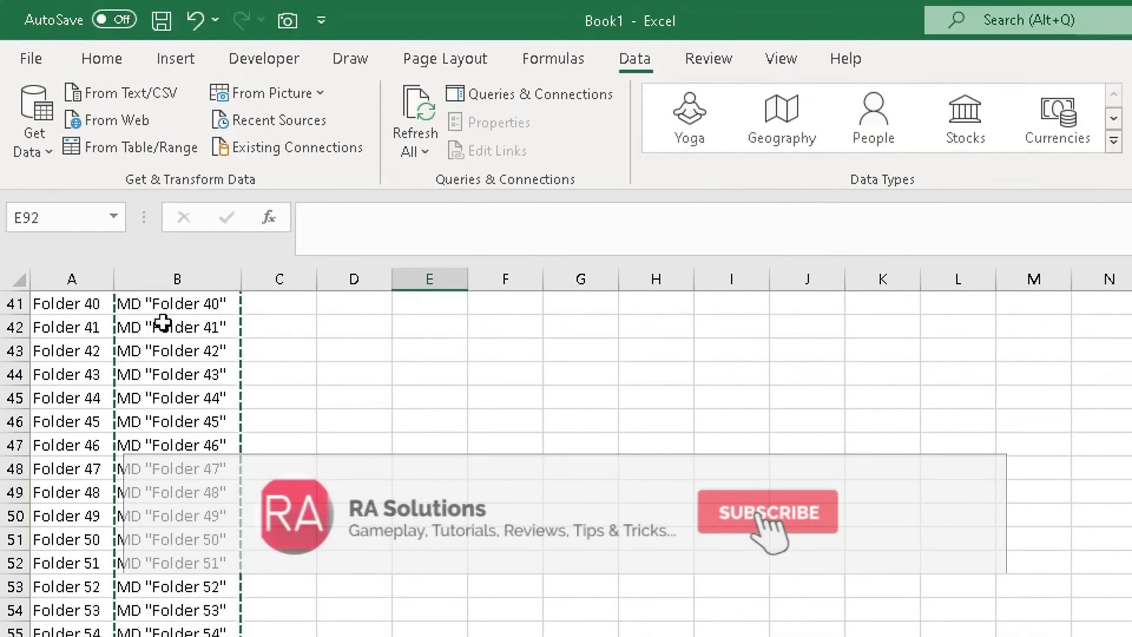